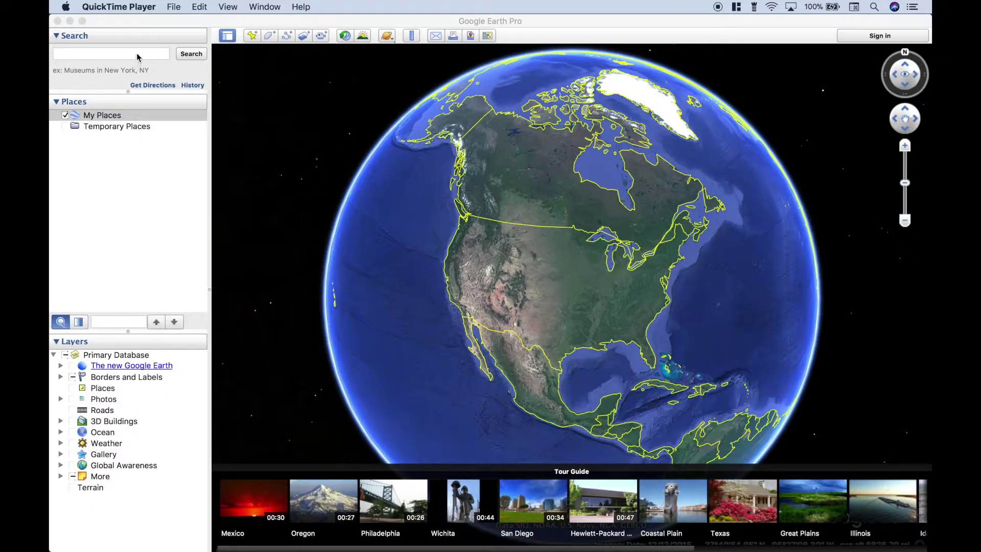
Put the cursor in the Search box over the North America globe view.
click(138, 55)
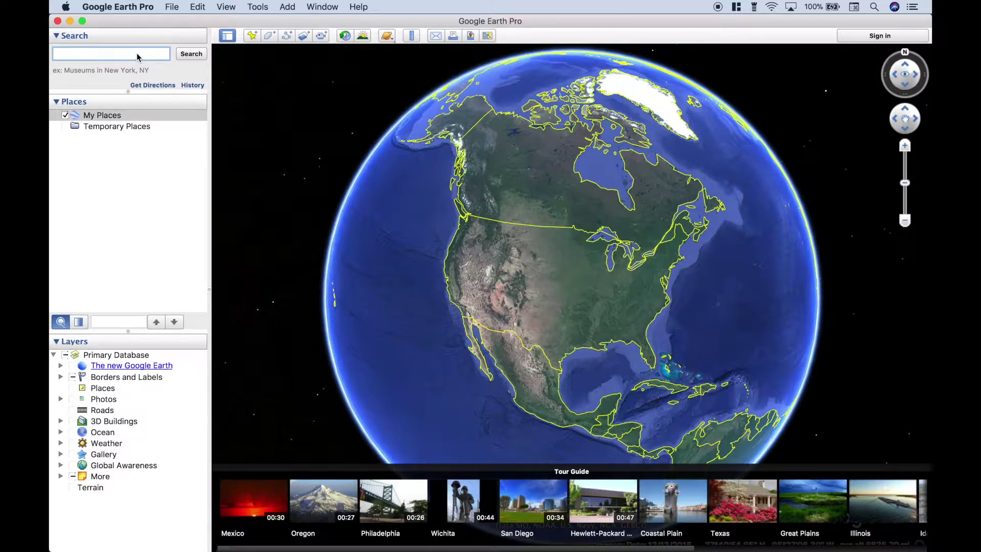
Search for San Diego, CA and zoom in on the 92114 zip-code area.
text(san)
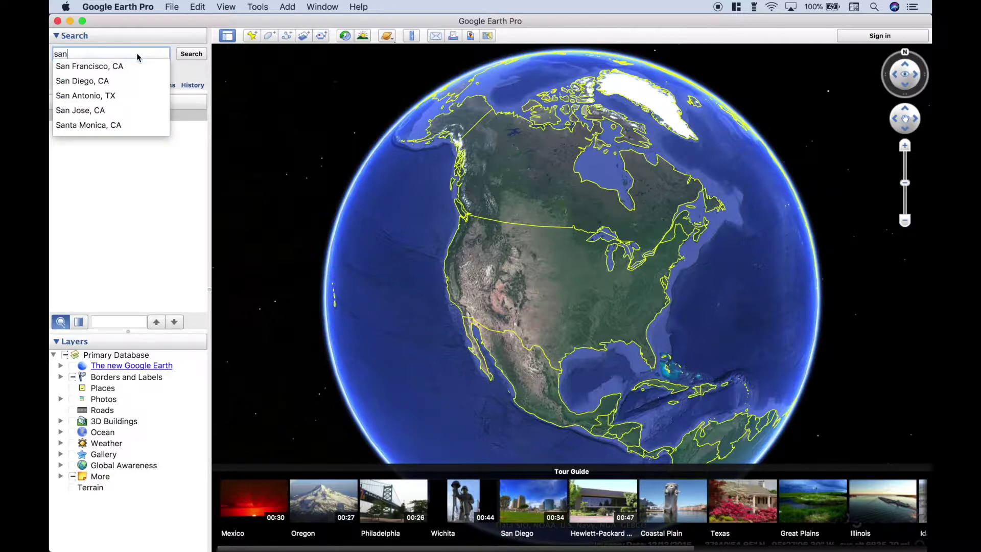
key(Down)
key(Down)
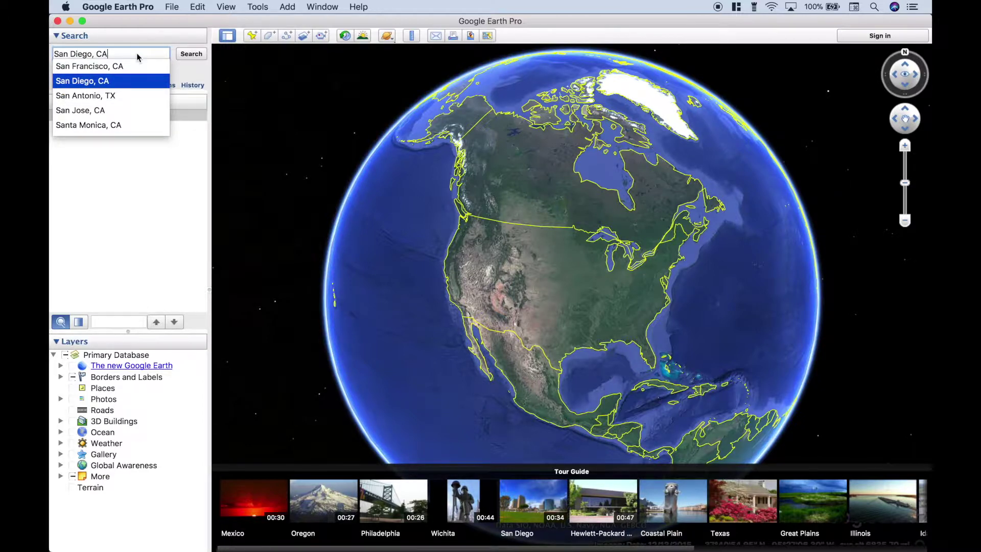
key(Return)
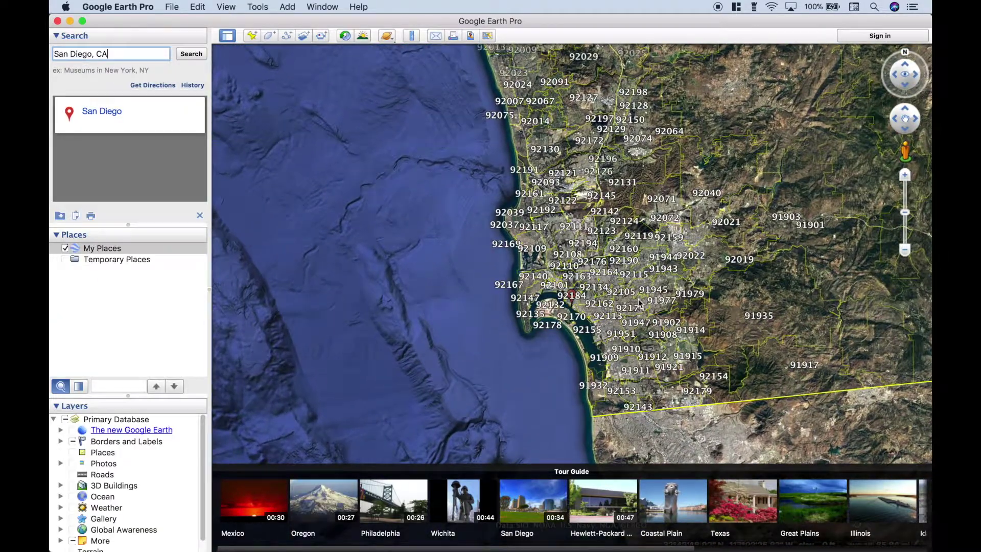
click(639, 299)
double_click(638, 299)
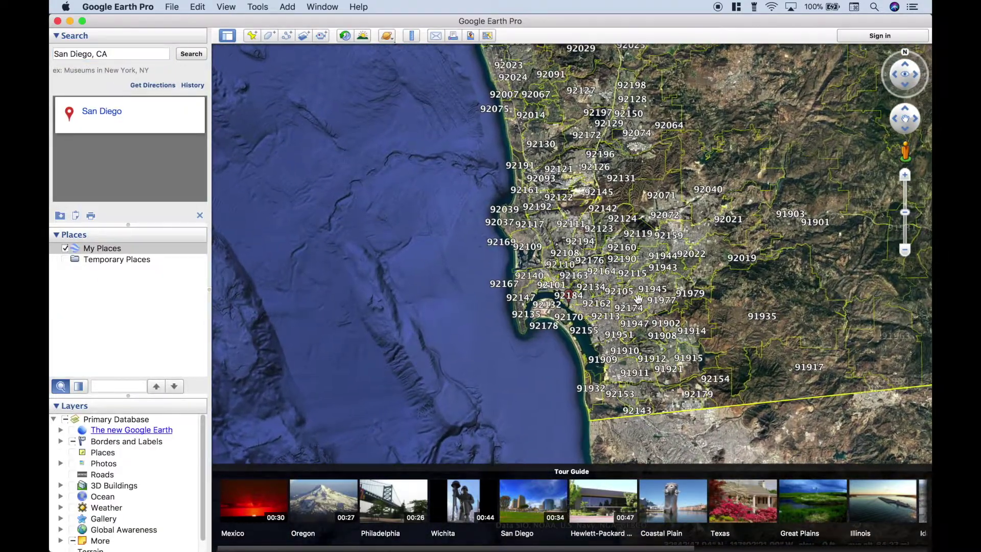
scroll(550, 339, up, 5)
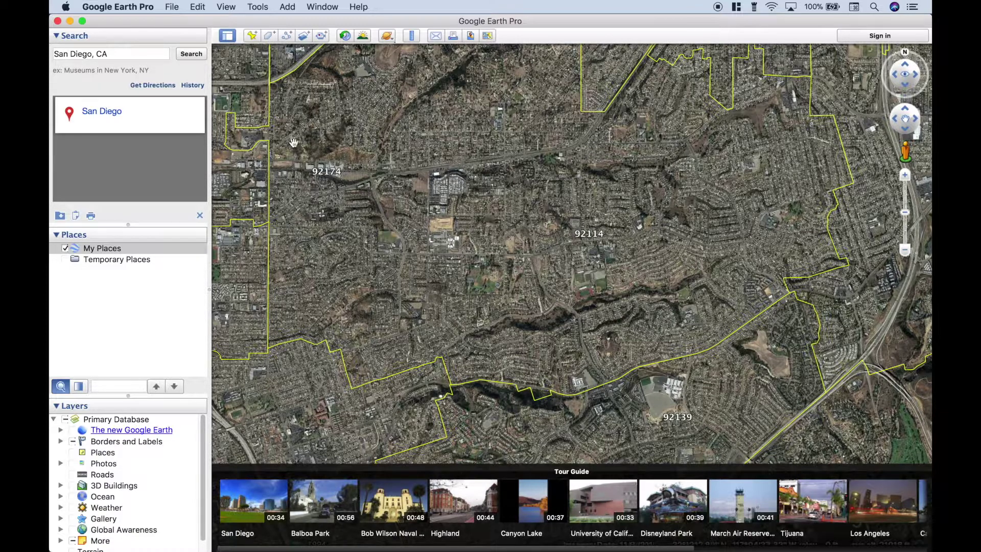
Draw a four-corner square polygon over part of the 92114 area.
click(270, 37)
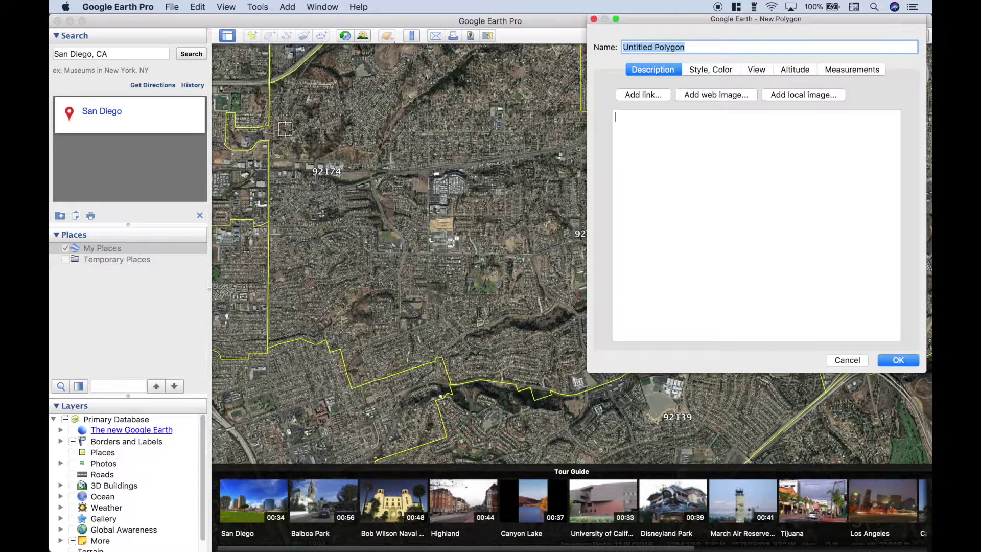
click(281, 195)
click(400, 195)
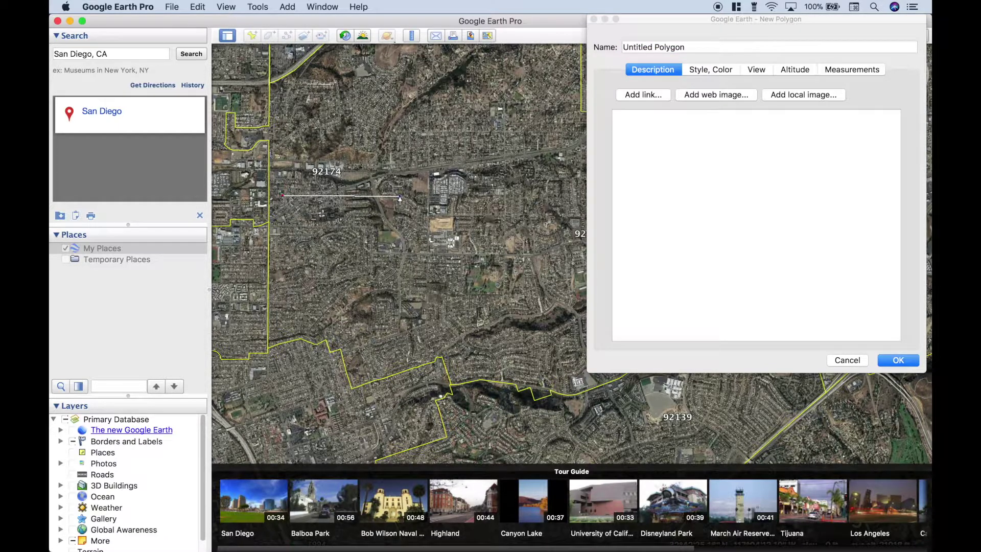
click(402, 305)
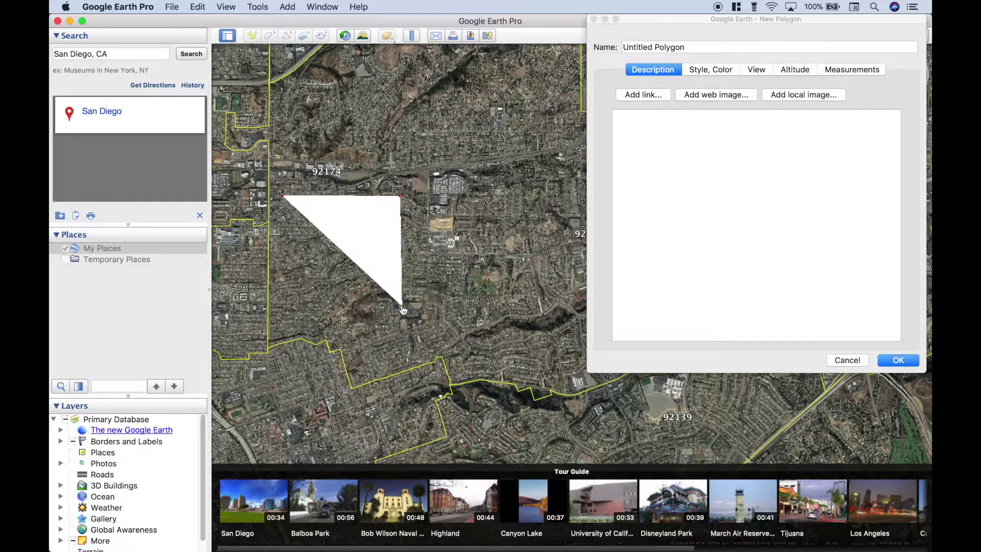
click(284, 312)
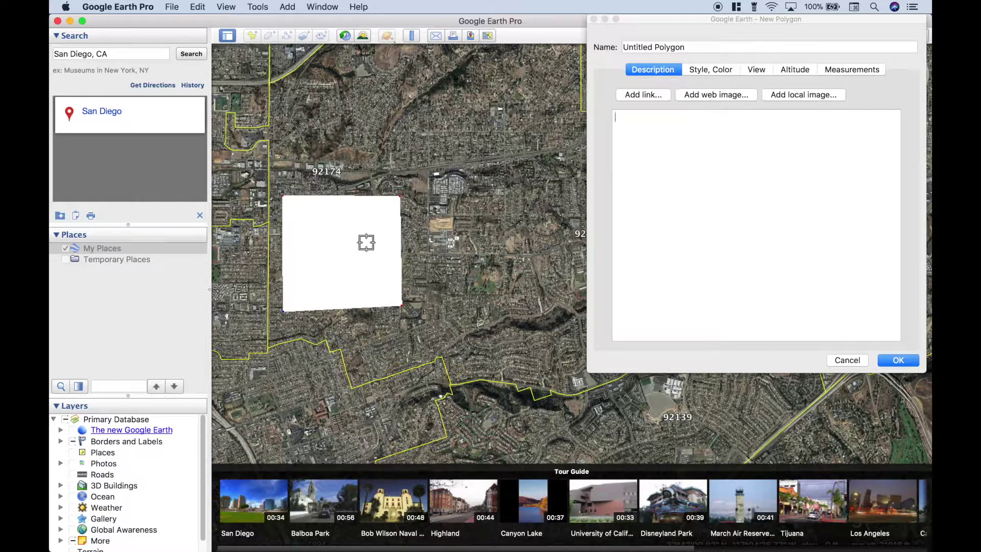
Name the square 'Polygon 1' and save it to My Places.
click(687, 47)
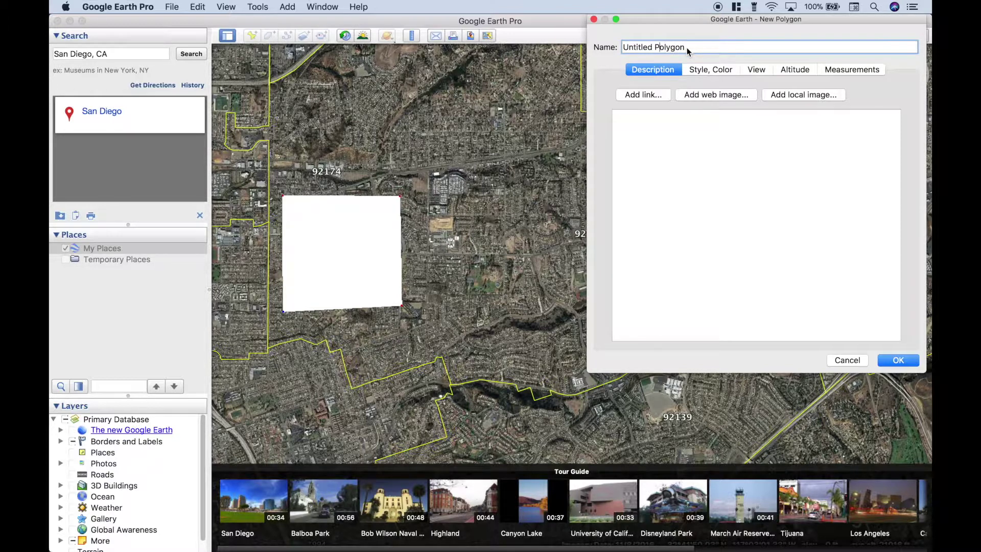
key(Left)
key(BackSpace)
key(BackSpace)
key(BackSpace)
key(BackSpace)
key(BackSpace)
key(BackSpace)
key(BackSpace)
key(BackSpace)
key(BackSpace)
text(1)
click(897, 361)
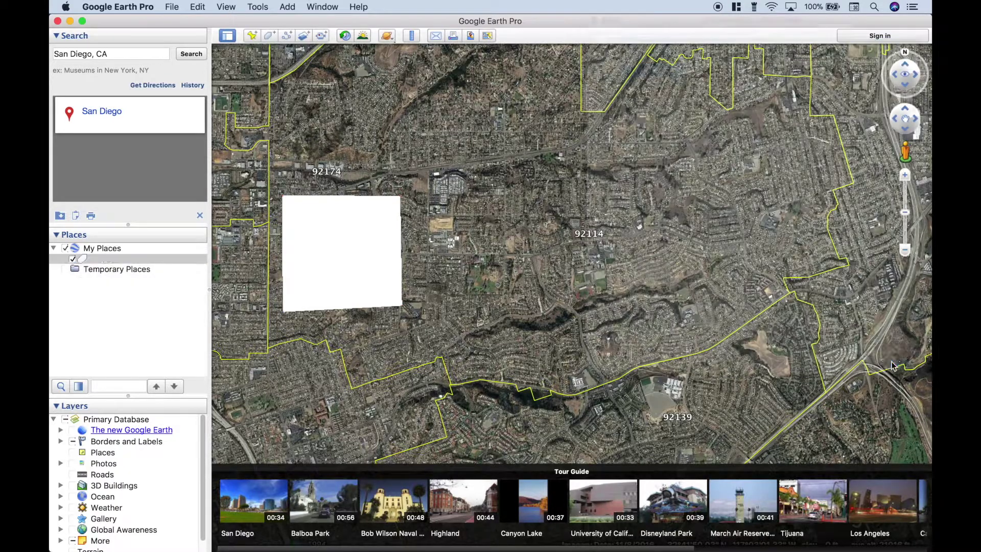
click(269, 35)
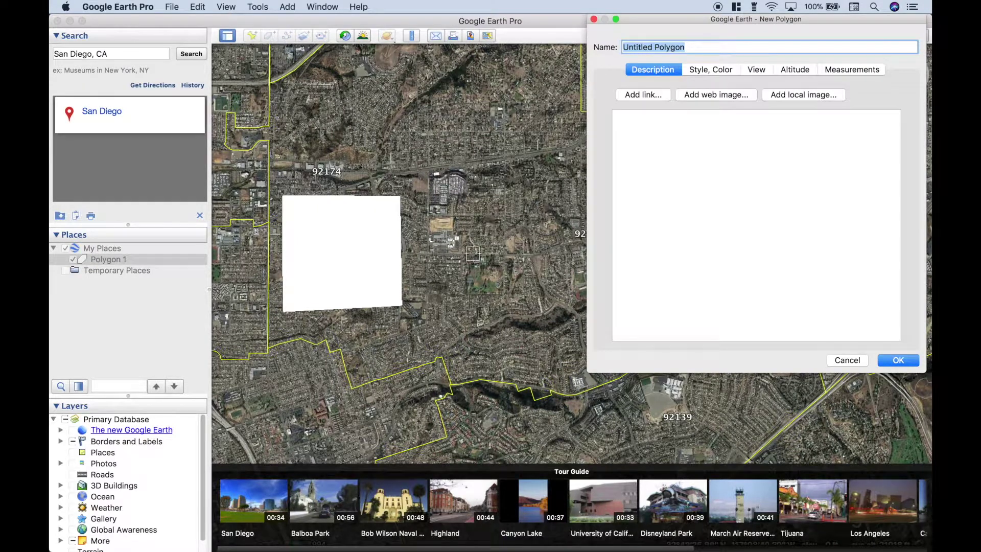
Draw a second square right of the first and save it as 'Polygon 2'.
click(470, 224)
click(564, 226)
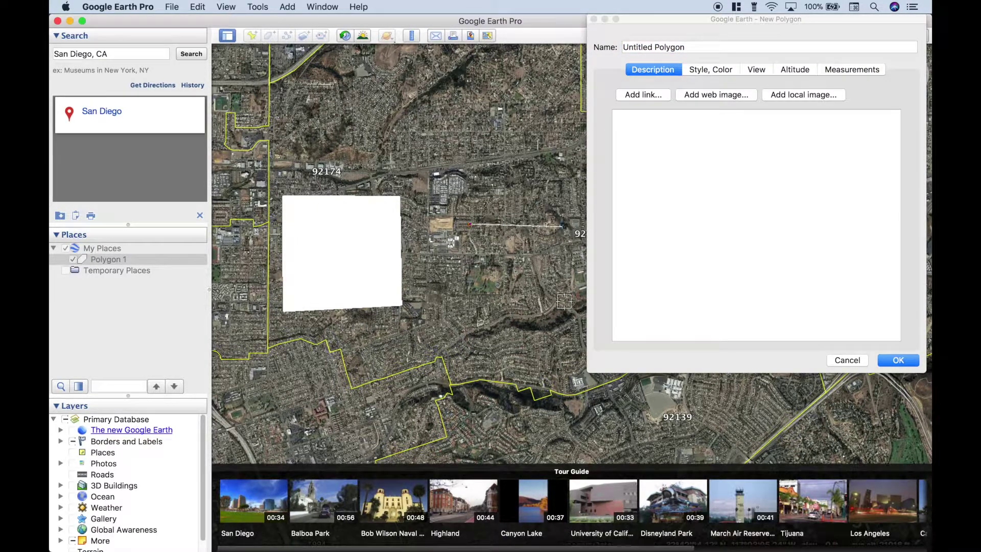
click(563, 317)
click(469, 322)
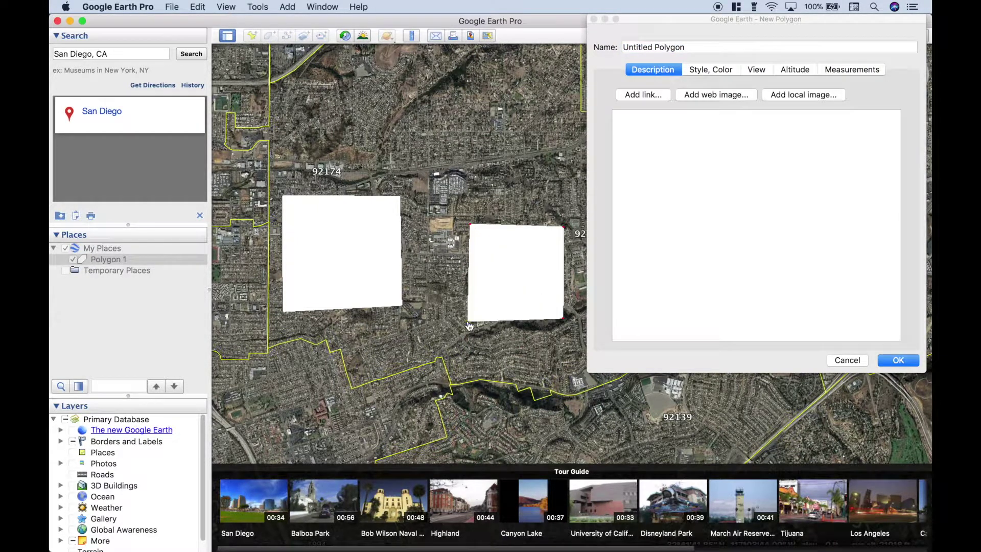
click(657, 47)
key(BackSpace)
key(BackSpace)
key(BackSpace)
key(BackSpace)
key(BackSpace)
key(BackSpace)
key(BackSpace)
key(BackSpace)
key(BackSpace)
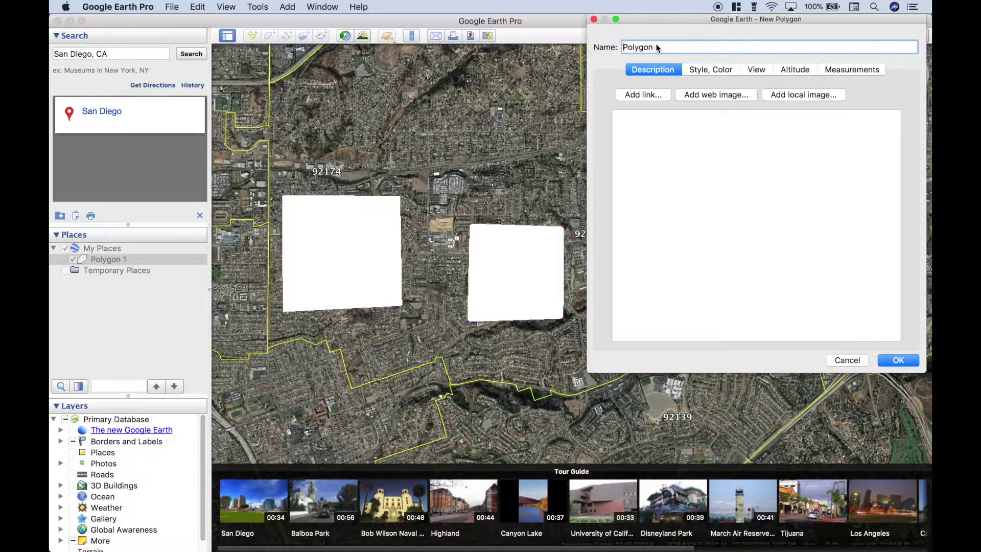
click(657, 47)
text(2)
click(898, 361)
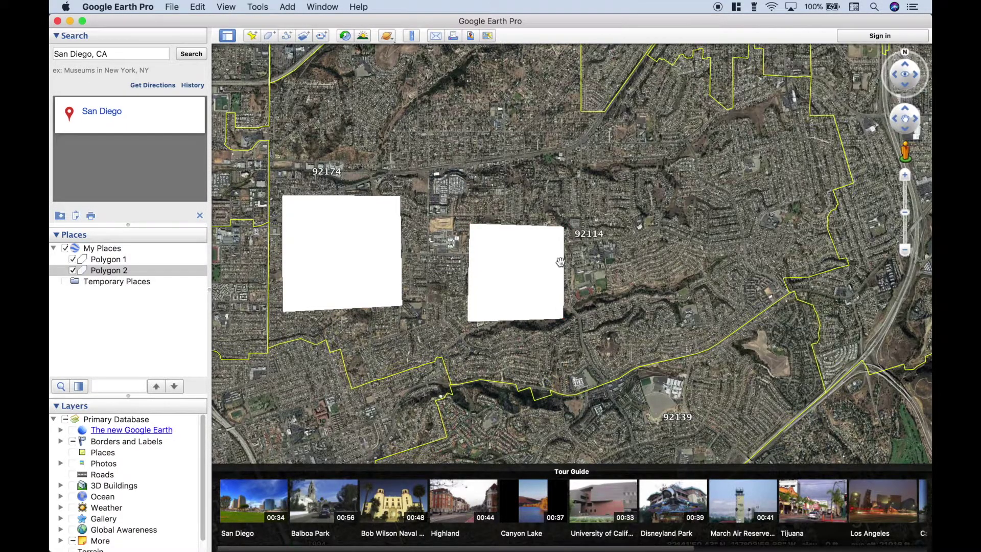
Draw a third square east of 92114 and save it as 'Polygon 3'.
click(270, 36)
drag(767, 21, 251, 56)
mouse_move(616, 210)
mouse_down()
mouse_move(620, 318)
mouse_move(731, 313)
mouse_move(725, 213)
mouse_up()
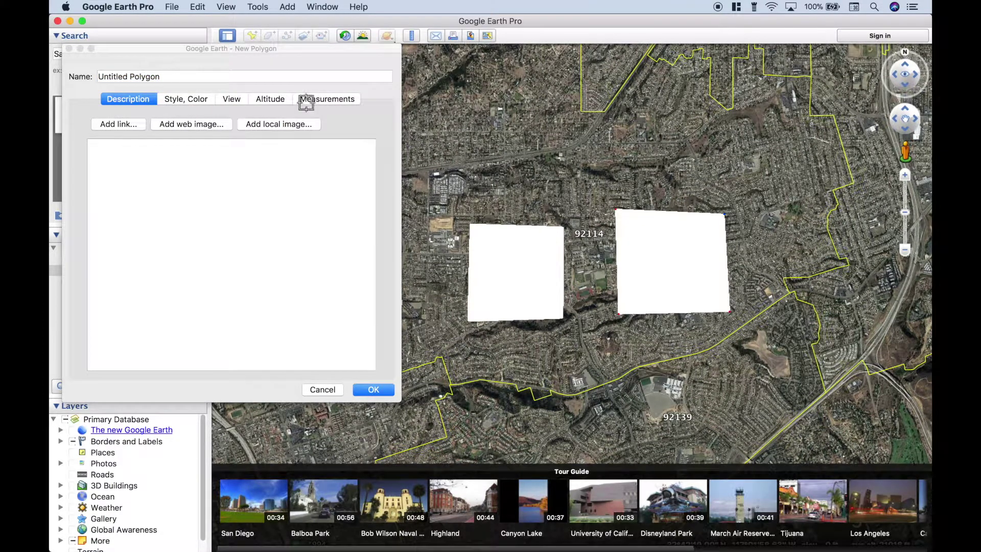
click(174, 77)
triple_click(174, 76)
text(Polygon 3)
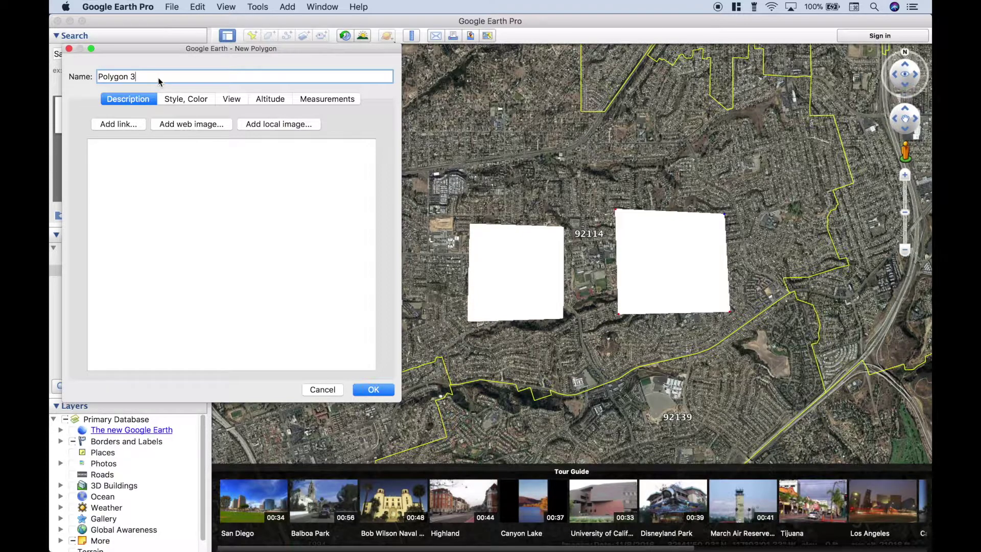
click(373, 390)
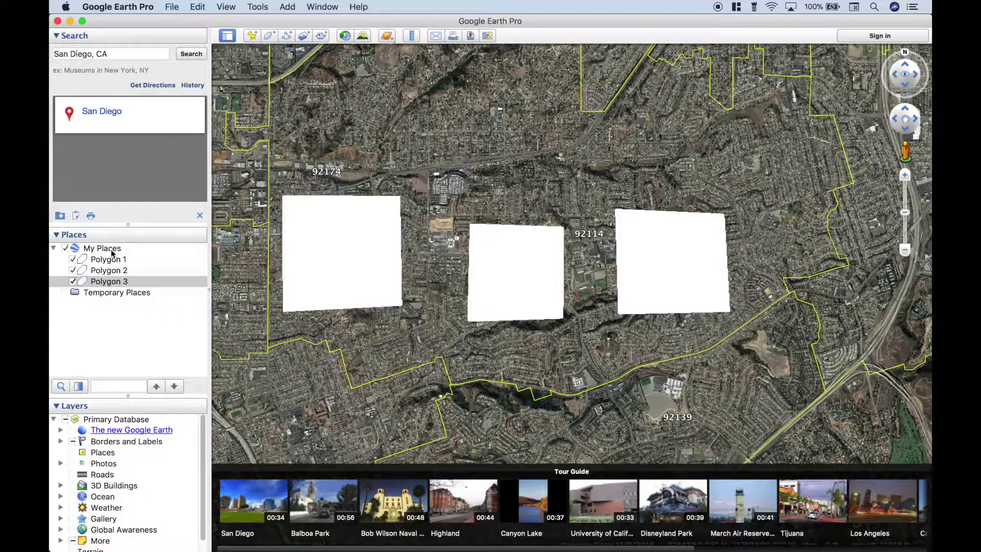
click(112, 251)
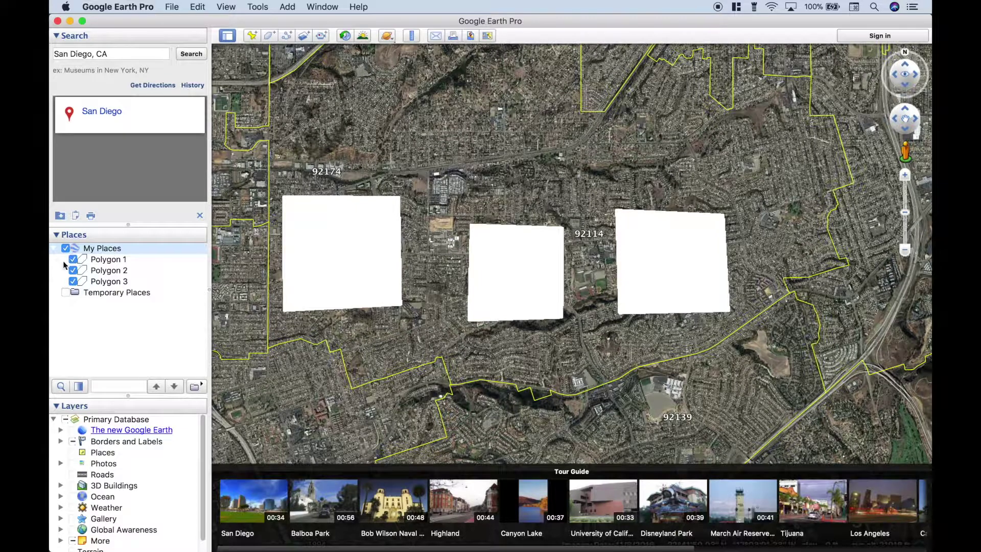
Save the My Places folder to the Desktop as 'Key Market Areas' in Kml (*.kml) format.
right_click(103, 247)
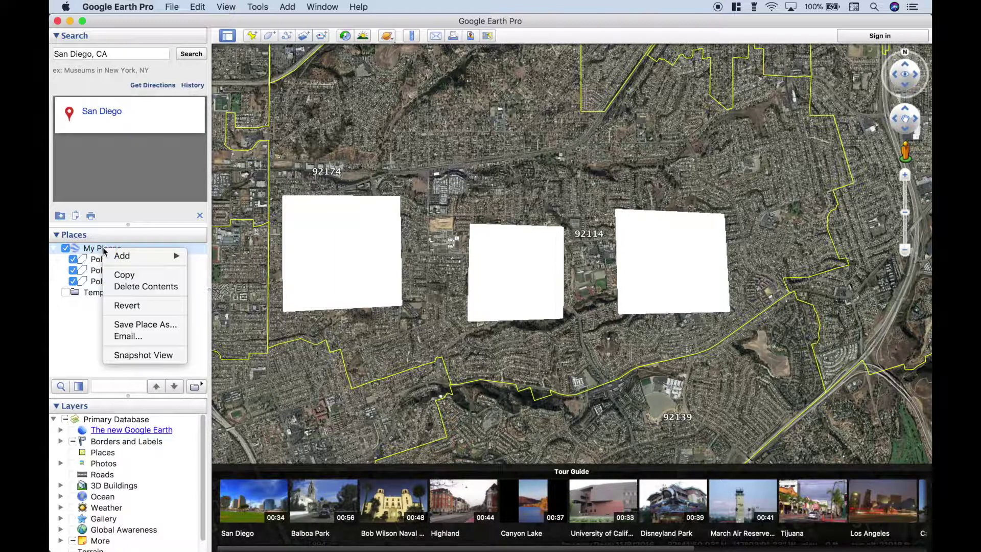
click(126, 326)
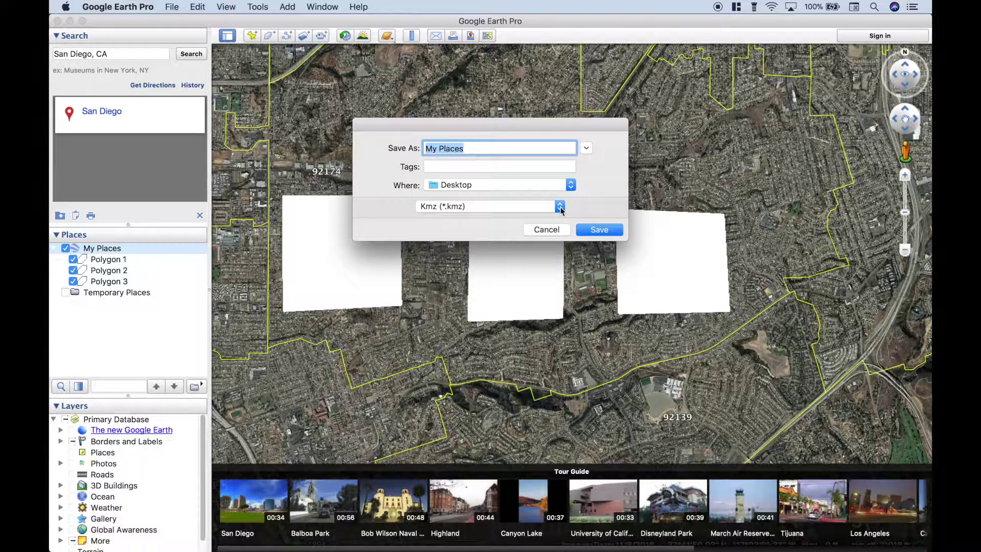
click(561, 207)
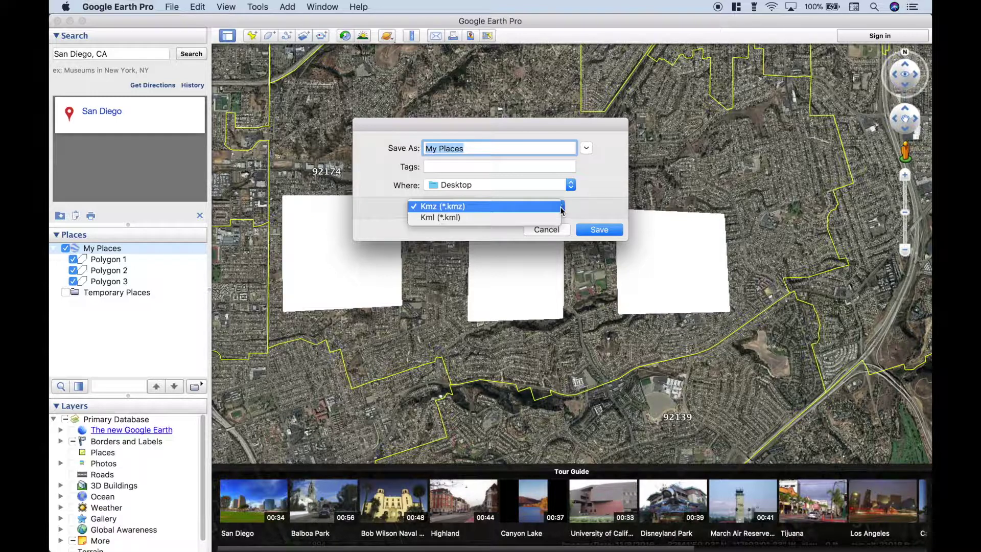
click(472, 219)
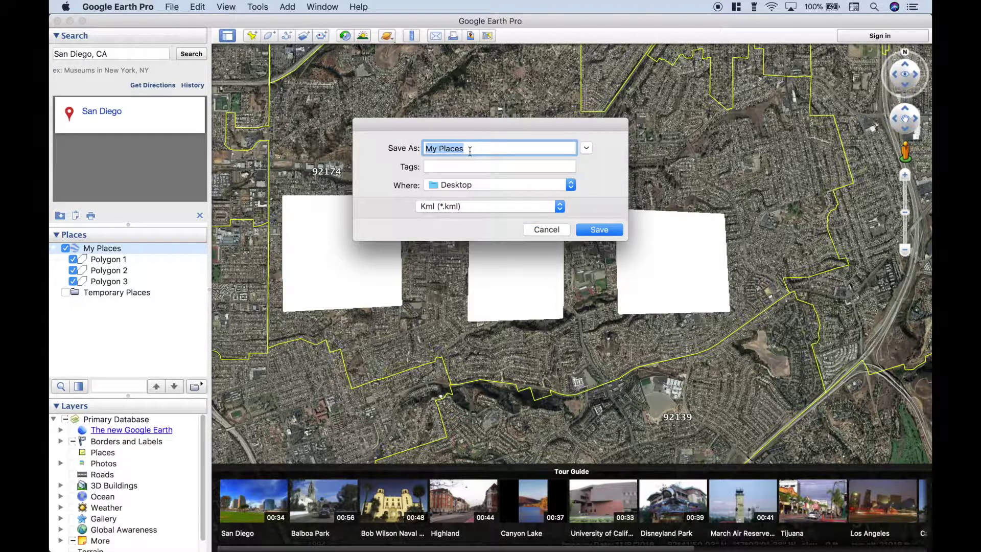
key(BackSpace)
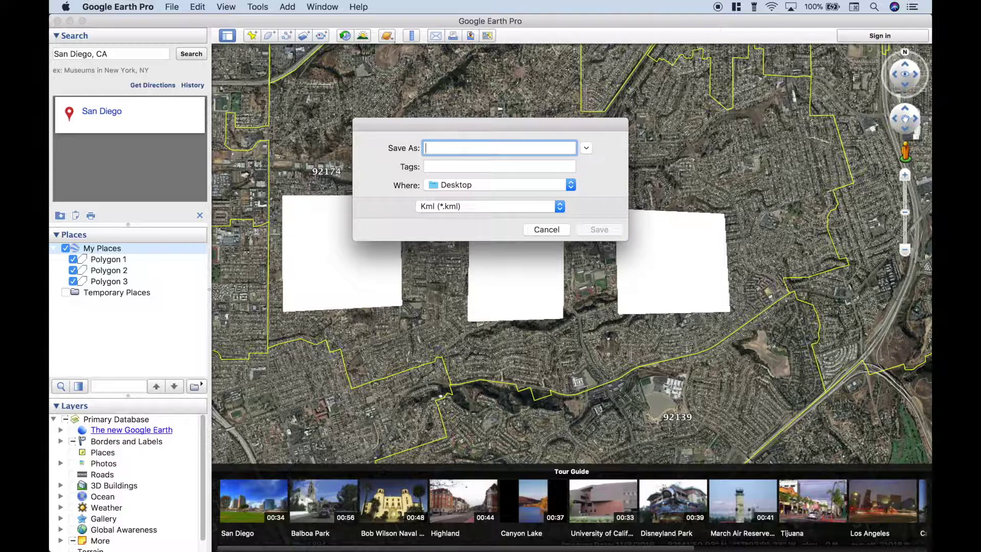
text(Key Market)
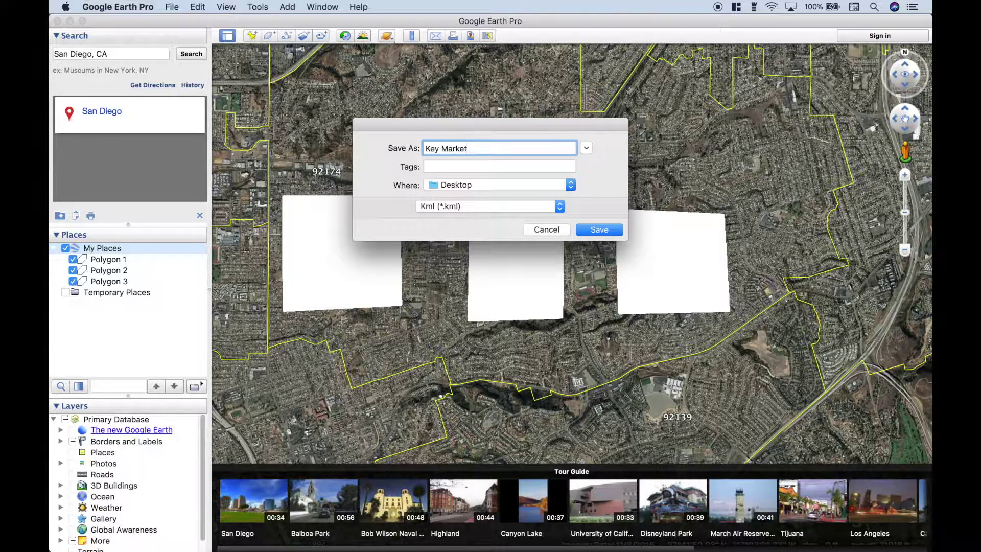
text( Areas)
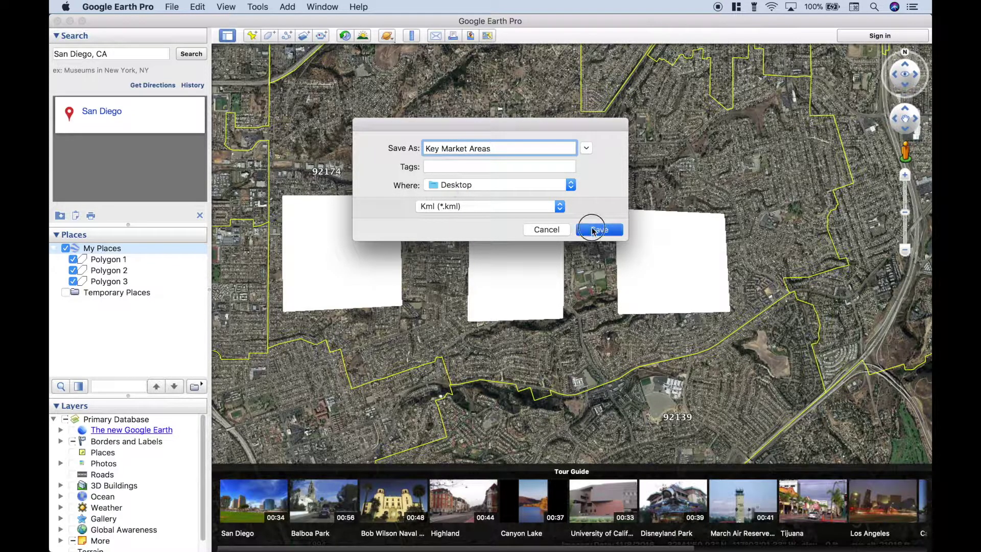
key(Return)
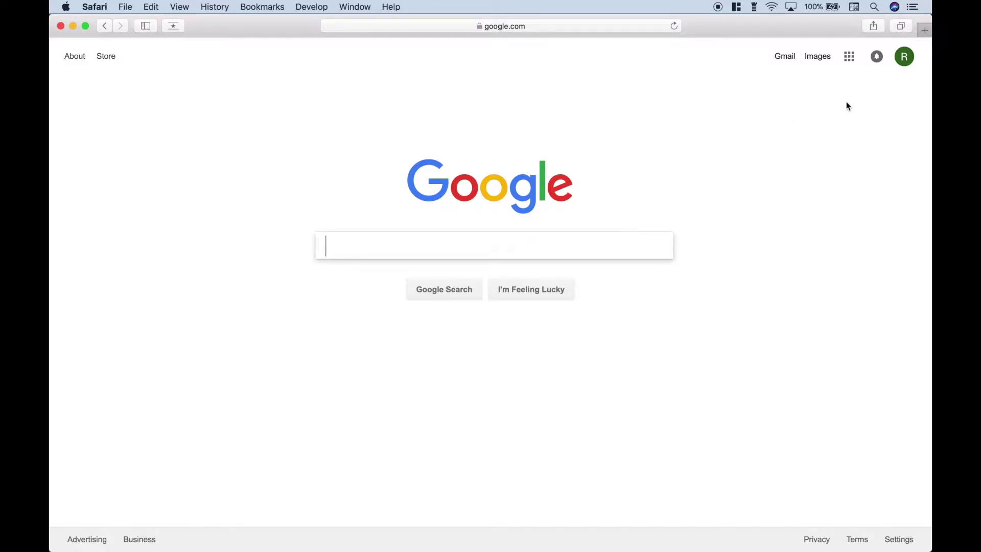
Go to Google Drive and start a new Google Fusion Tables table from NEW > More.
click(848, 59)
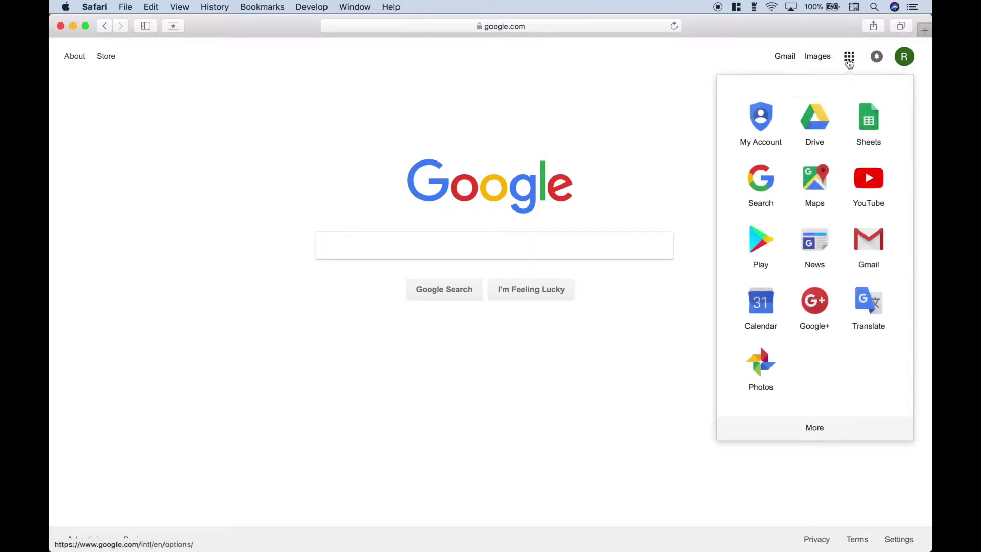
click(816, 120)
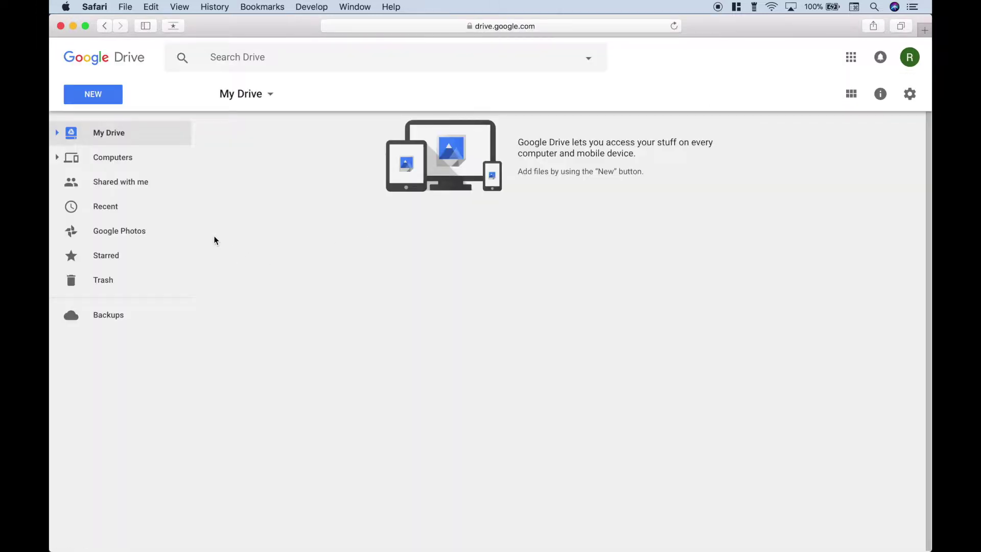
click(90, 97)
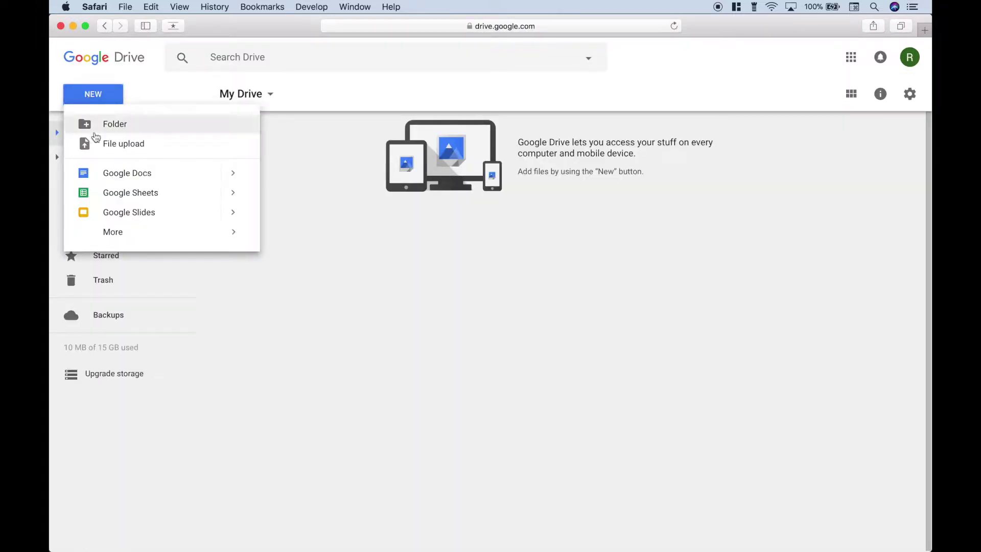
mouse_move(114, 235)
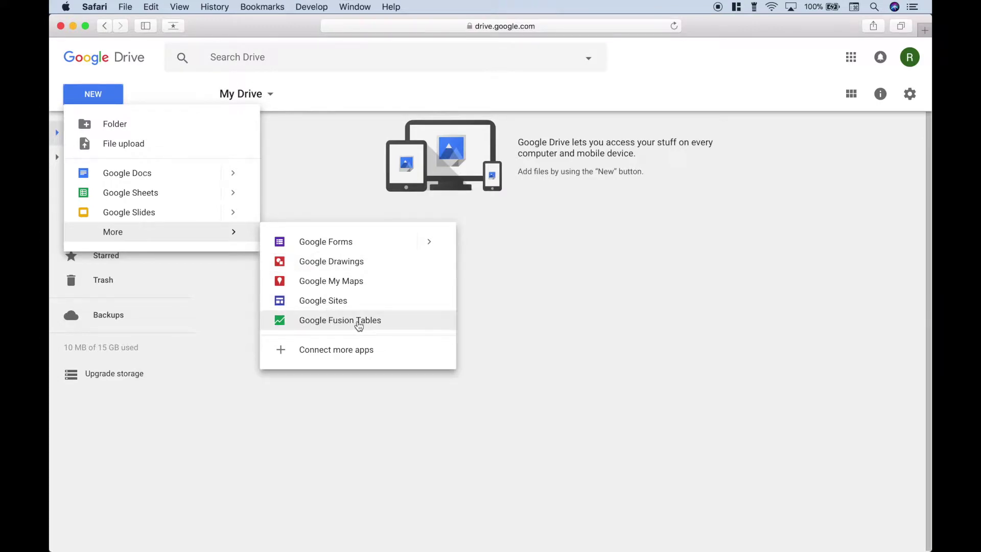
click(359, 321)
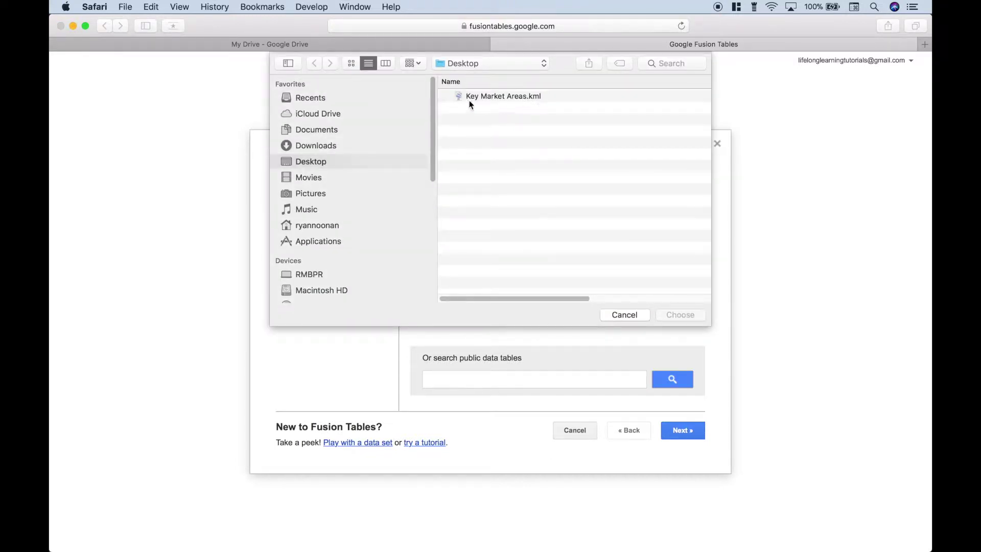
Import Key Market Areas.kml as the Fusion Tables table 'Key Market Areas'.
click(513, 97)
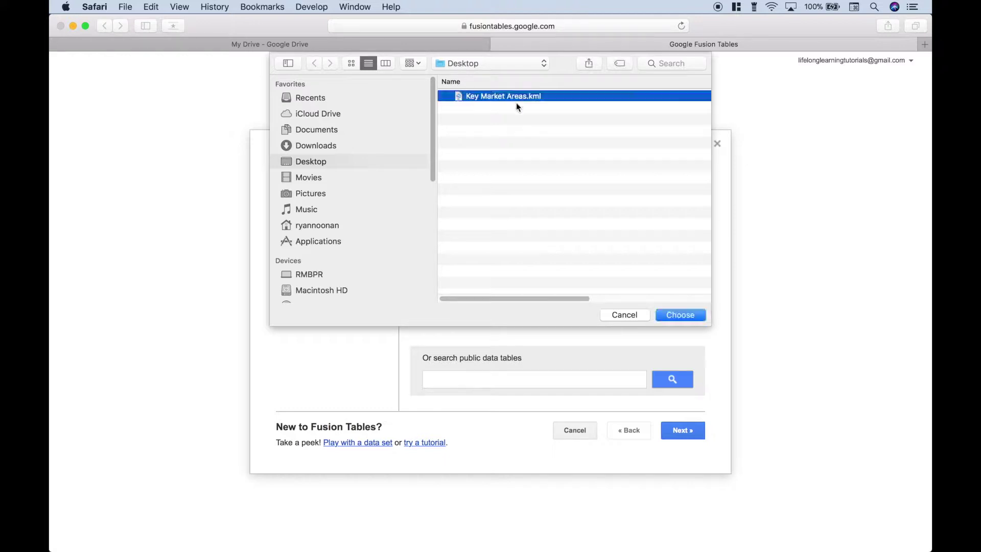
click(672, 316)
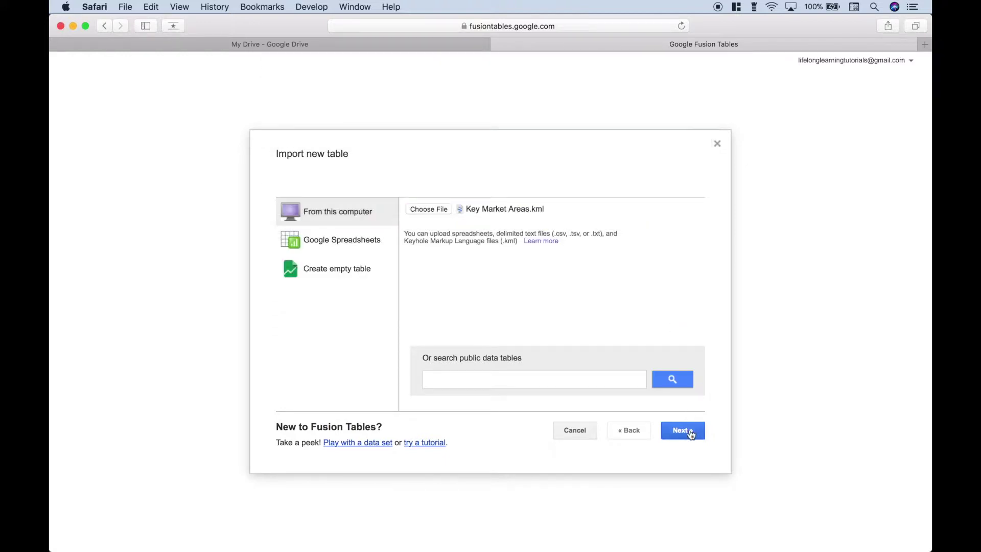
click(690, 433)
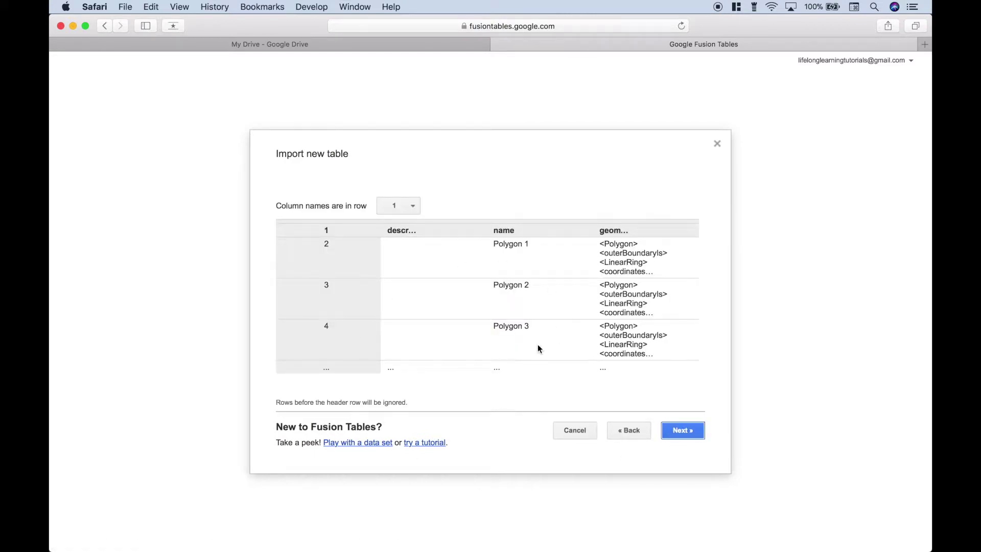
click(686, 439)
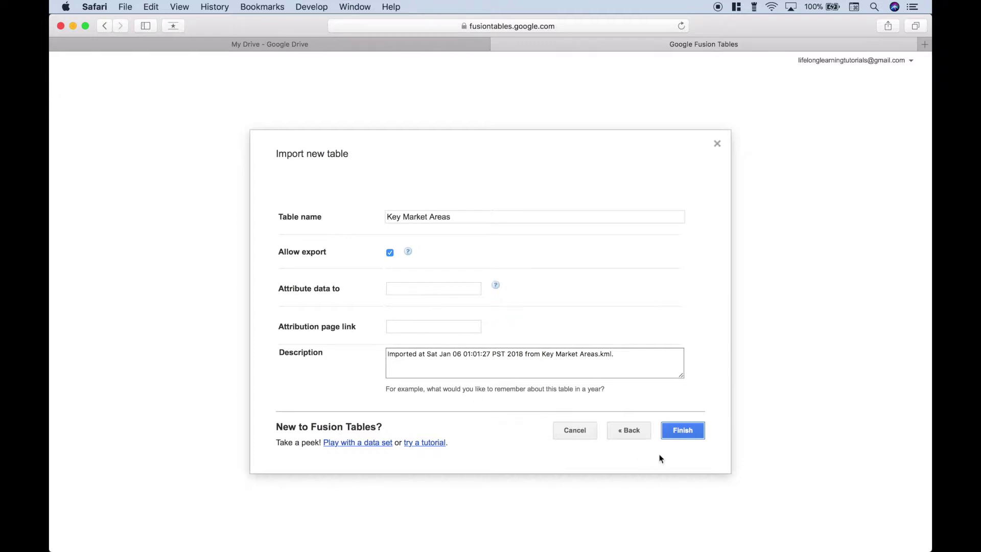
click(682, 432)
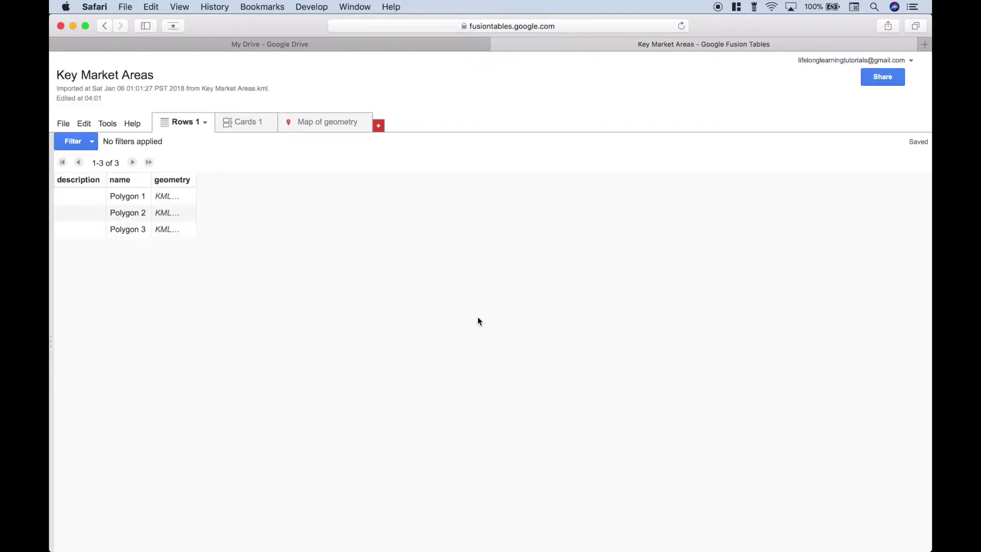
click(326, 126)
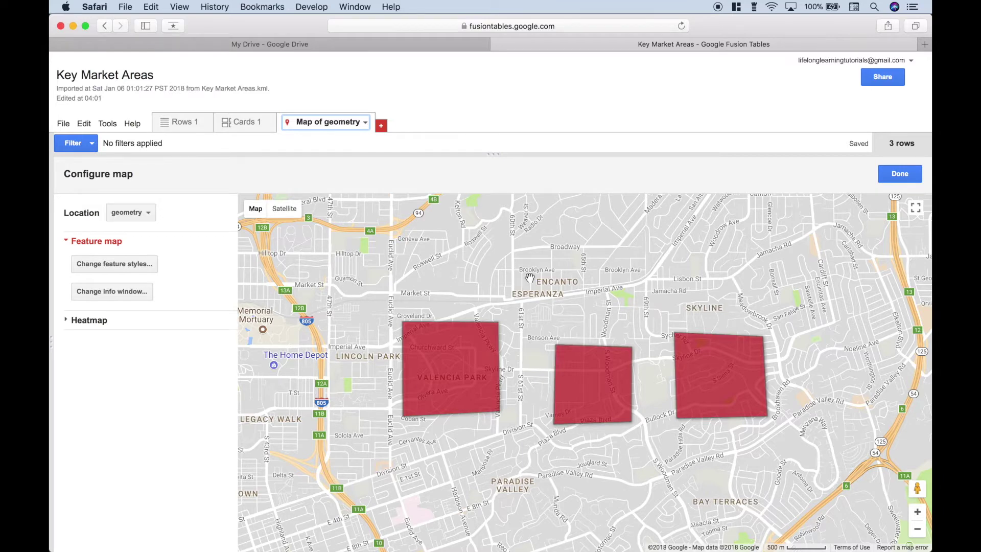
Zoom the map out two levels to show all three red squares across eastern San Diego.
click(917, 533)
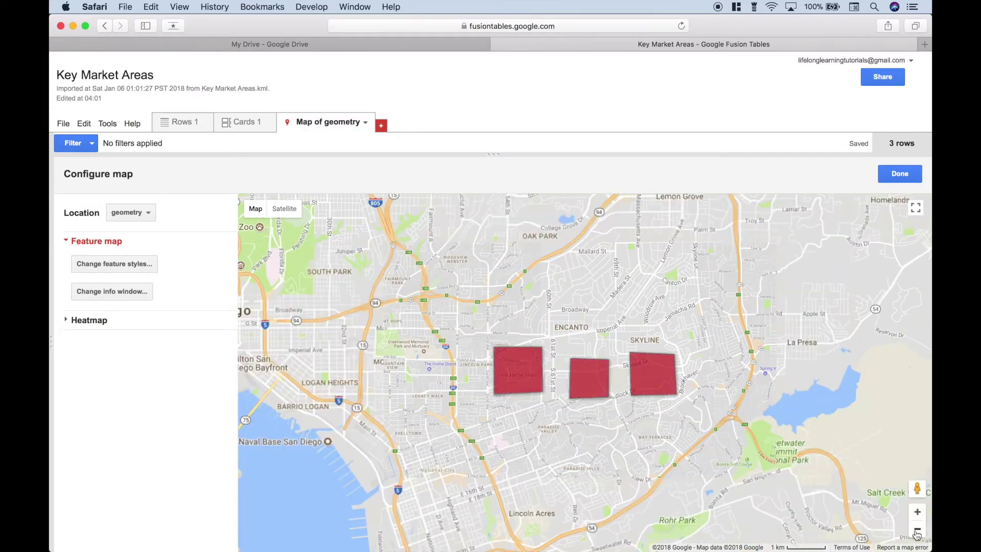
click(917, 533)
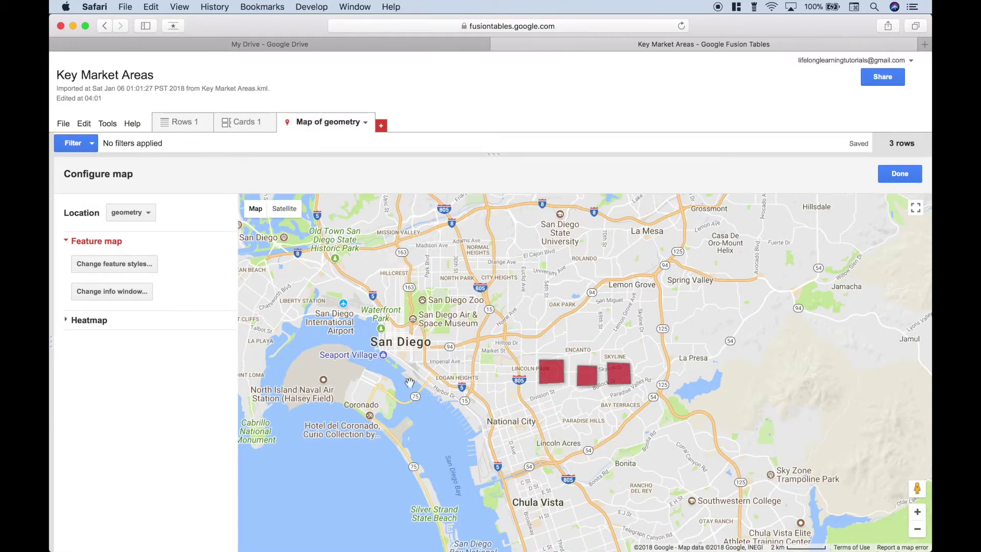